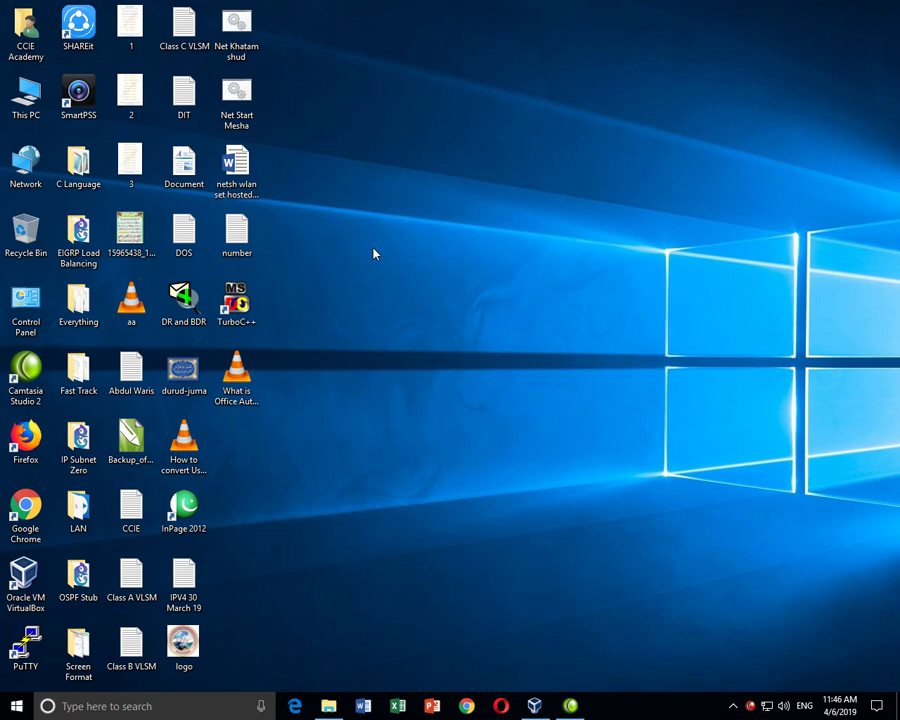
pyautogui.click(398, 290)
pyautogui.rightClick(338, 280)
pyautogui.click(366, 314)
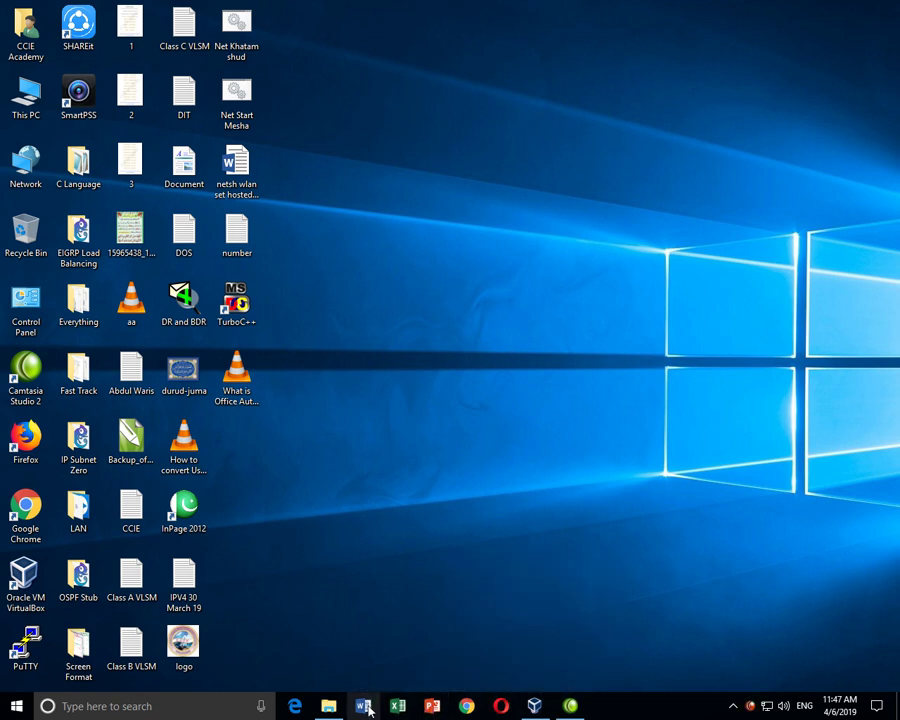
pyautogui.rightClick(368, 710)
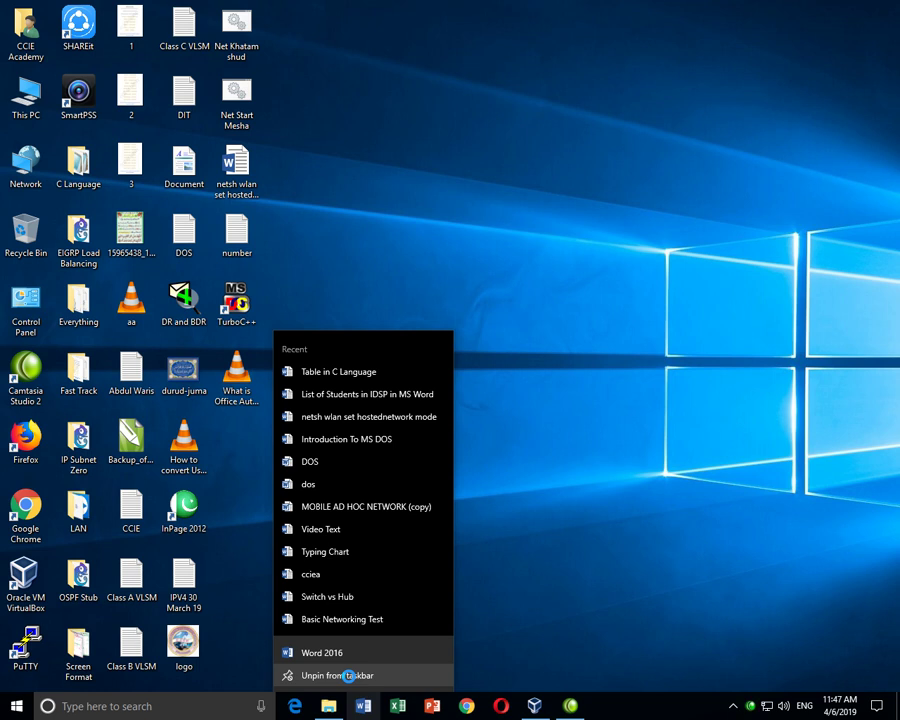
pyautogui.click(526, 518)
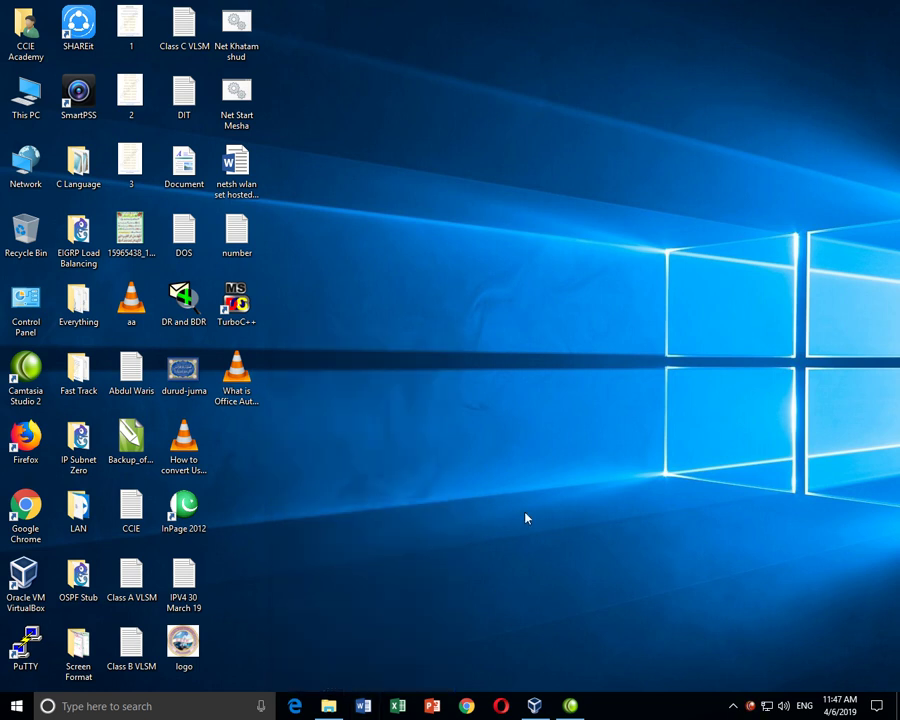
# Launch Word with the Run command "winword" to check that it is installed, and close it.
pyautogui.press('super+r')
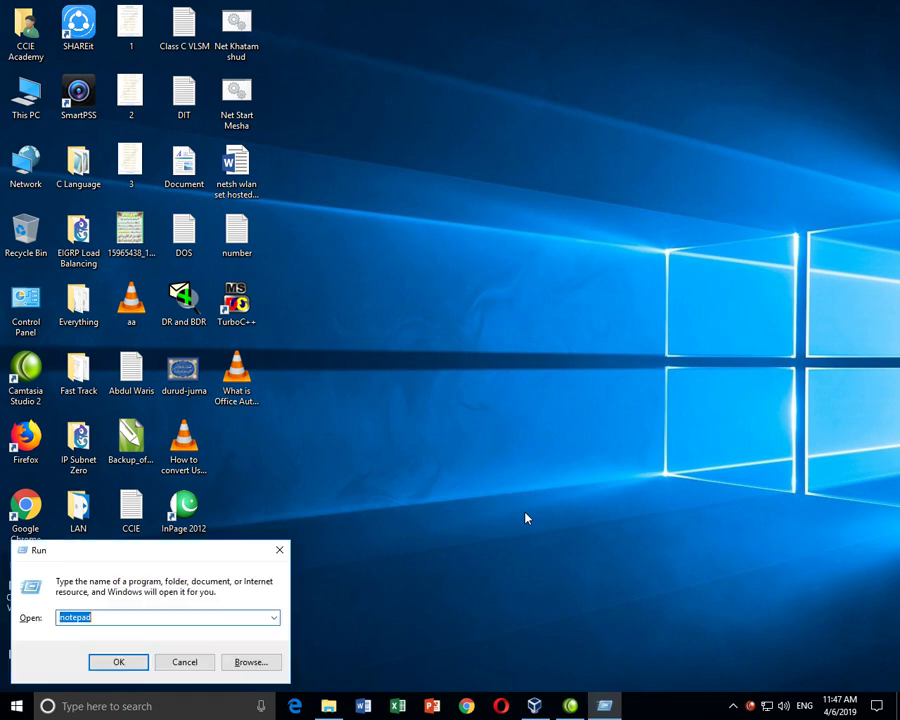
pyautogui.write('winword')
pyautogui.press('BackSpace')
pyautogui.press('BackSpace')
pyautogui.write('ord')
pyautogui.press('Return')
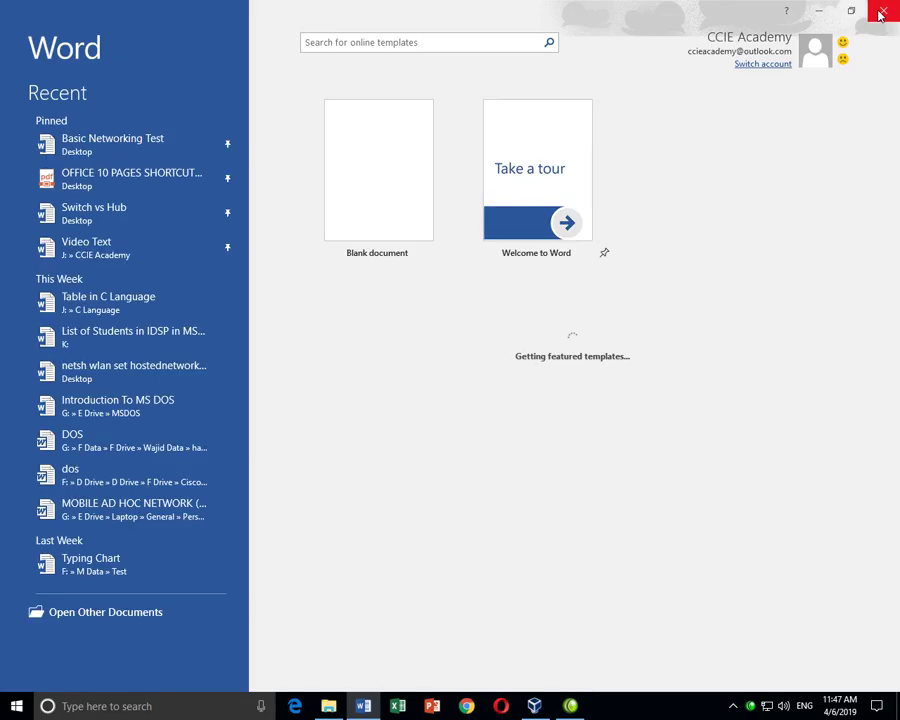
pyautogui.click(880, 8)
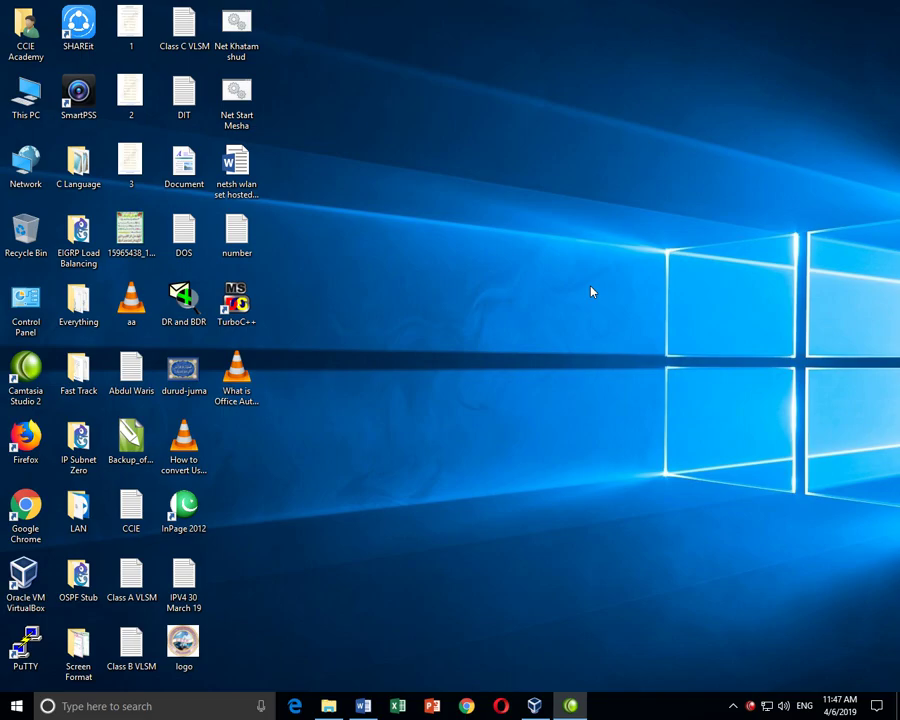
# Find Excel 2016 with a Start search for "excel", launch it, and close it.
pyautogui.press('super')
pyautogui.write('excel')
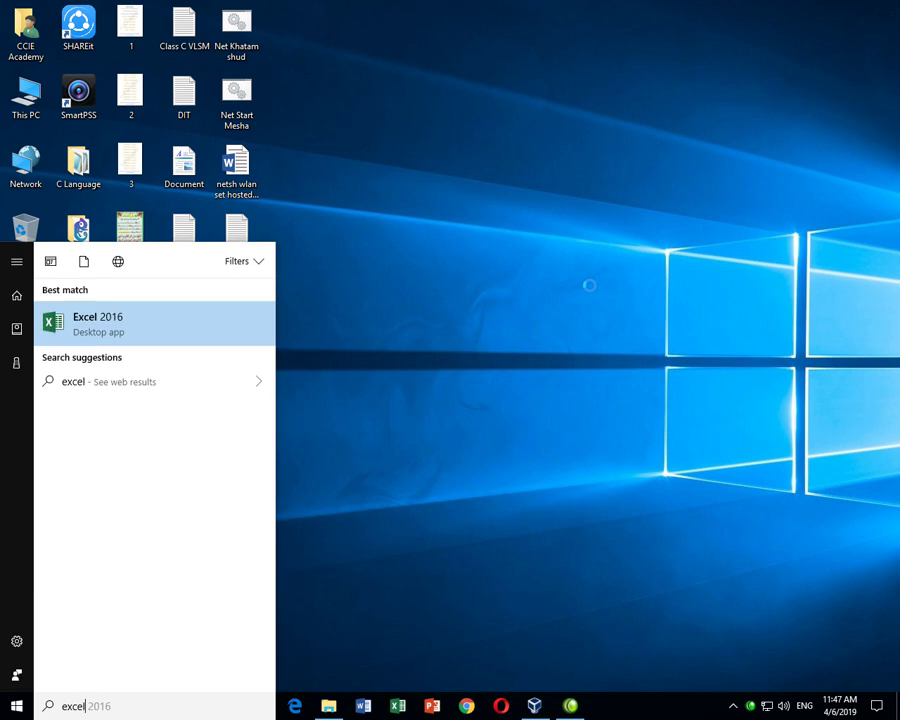
pyautogui.press('Return')
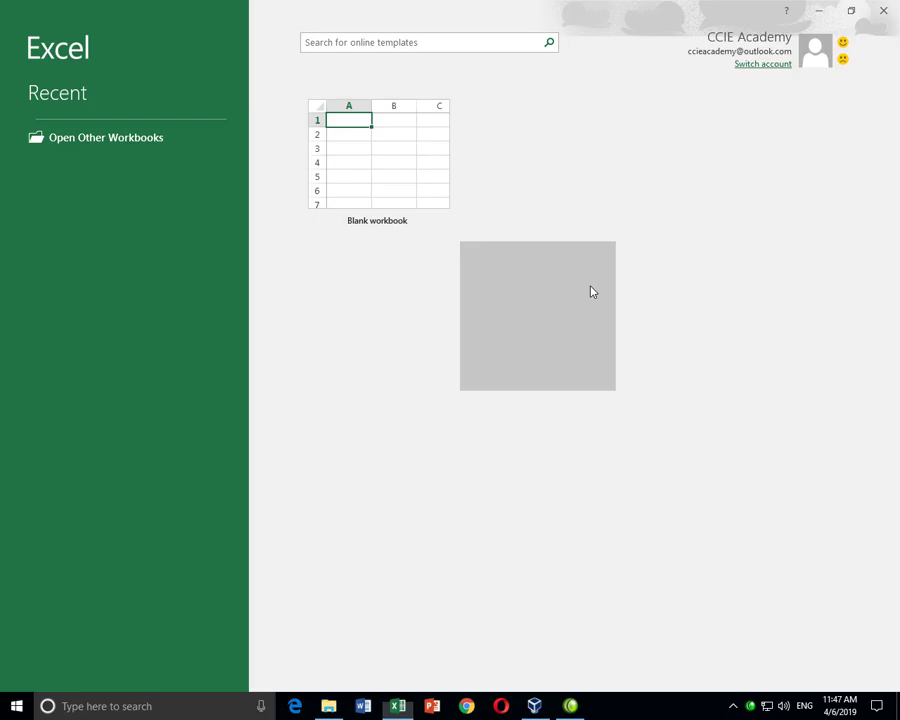
pyautogui.click(884, 13)
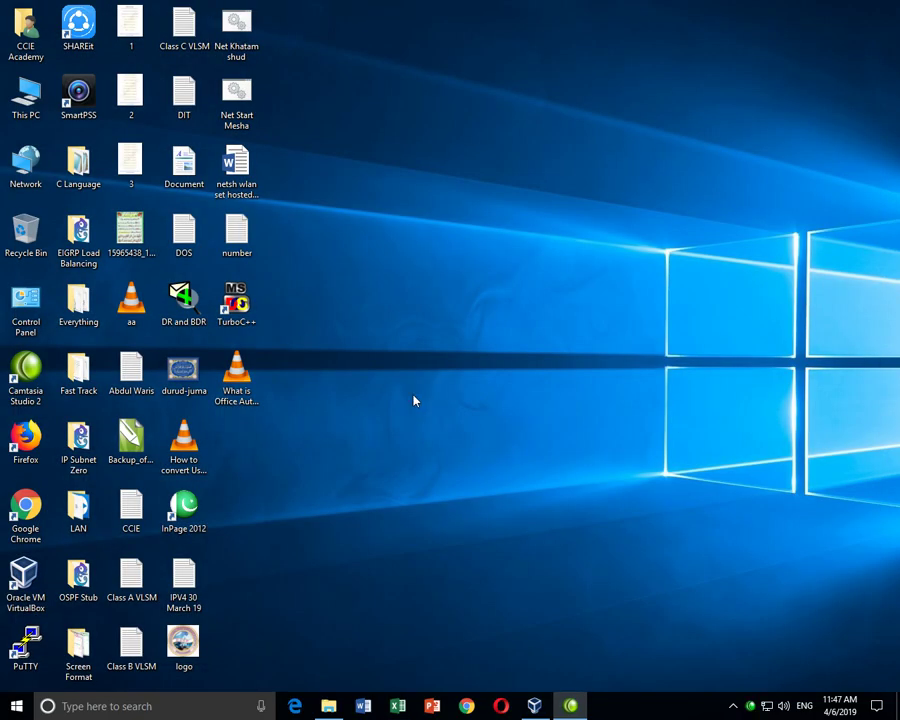
# View Control Panel through its desktop shortcut and close it.
pyautogui.doubleClick(34, 302)
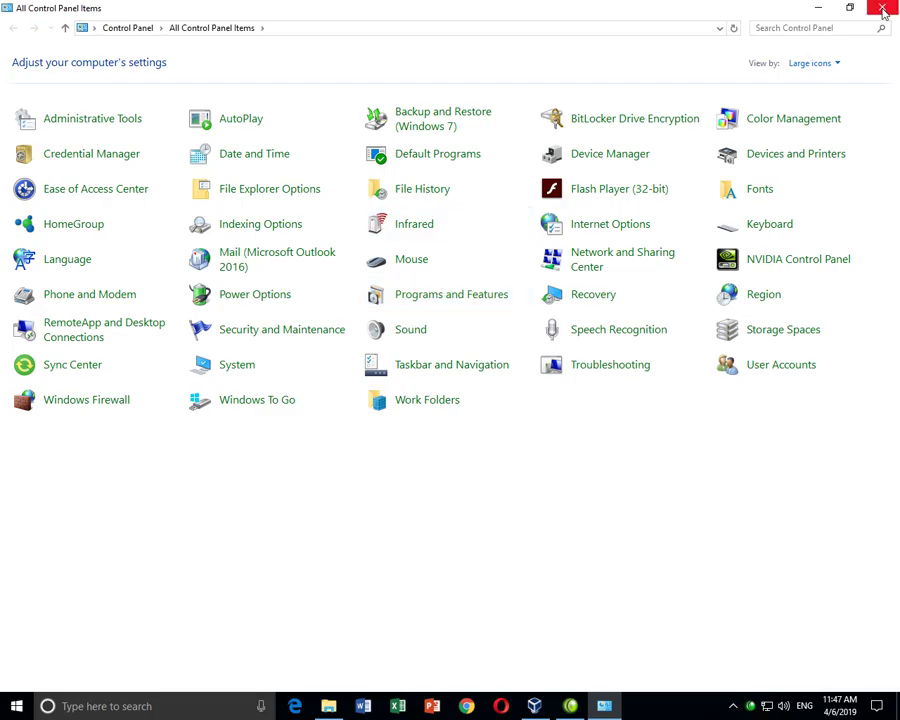
pyautogui.click(882, 9)
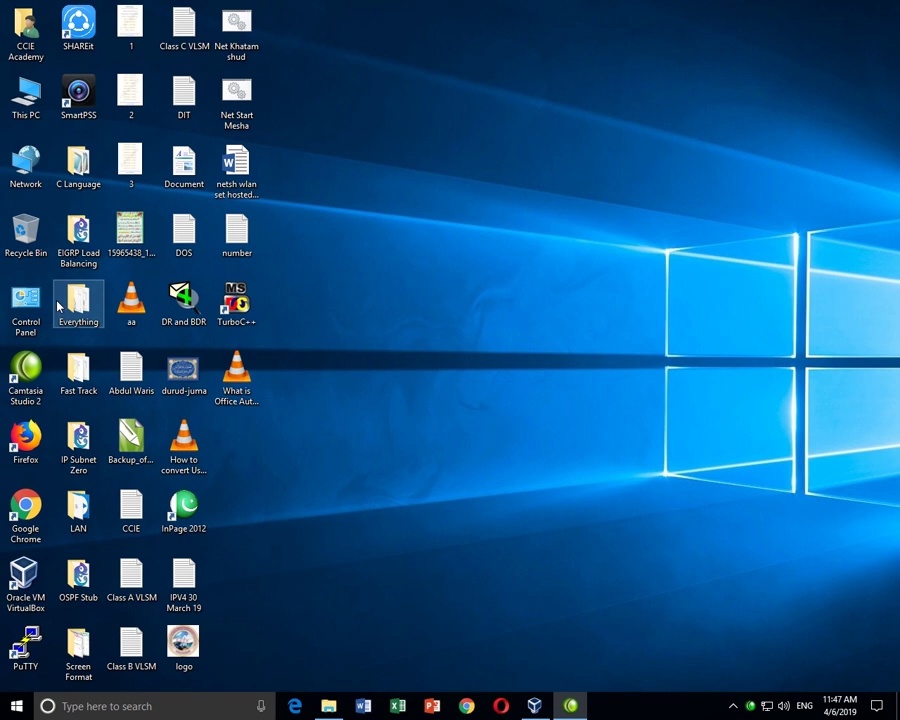
# Remove the Control Panel icon from the desktop in the Desktop Icon Settings and close the personalization settings.
pyautogui.rightClick(371, 281)
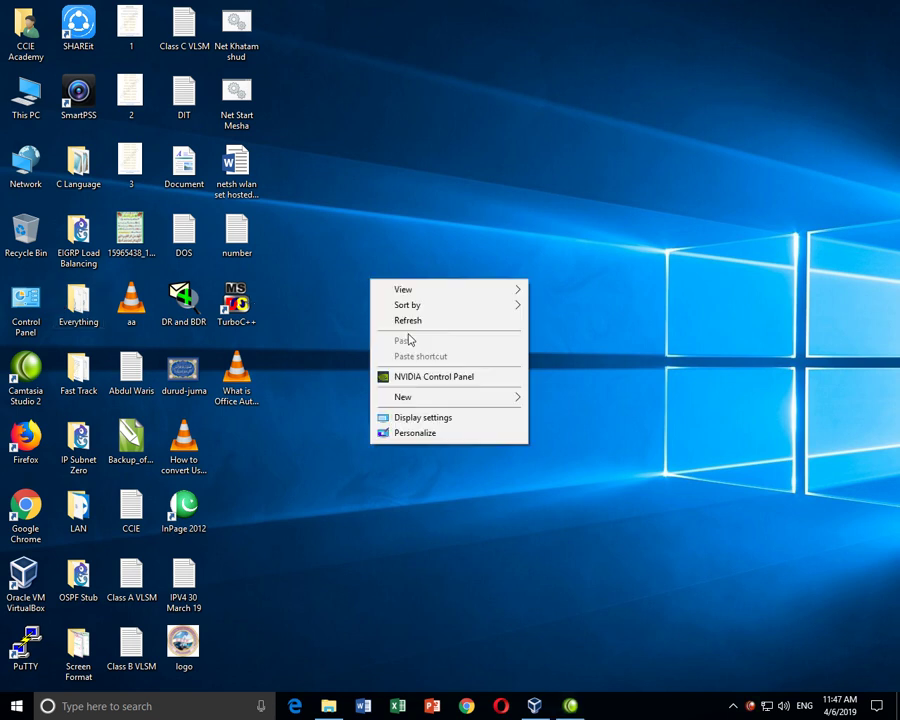
pyautogui.click(447, 436)
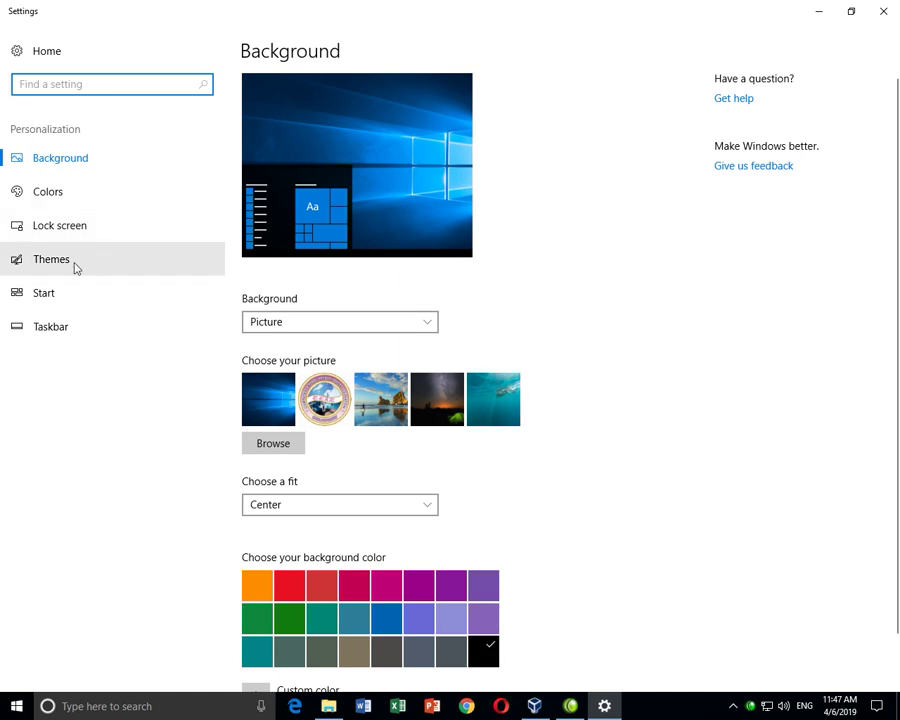
pyautogui.click(76, 266)
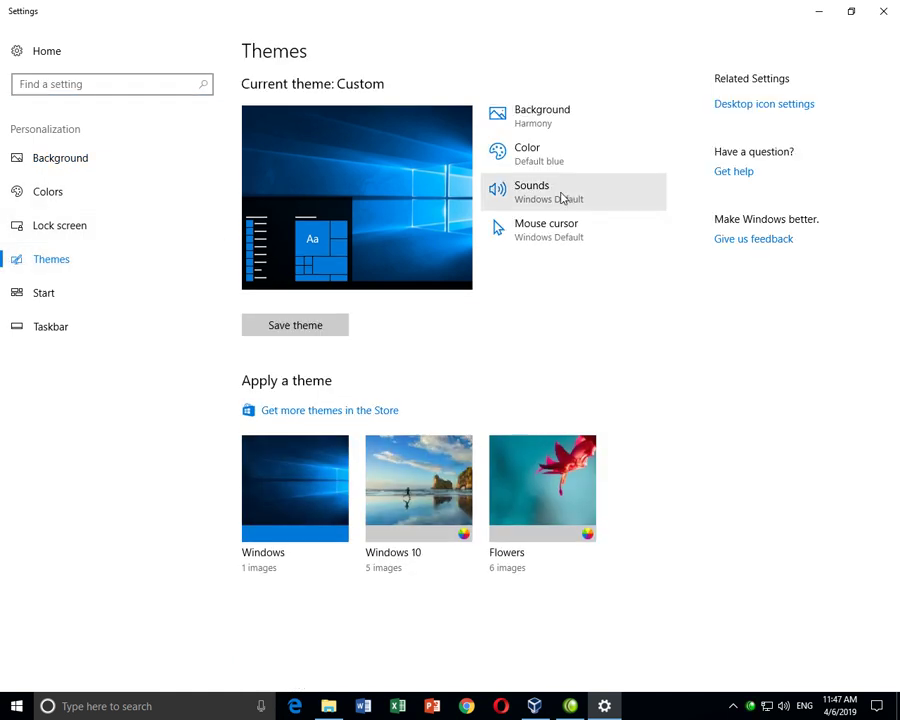
pyautogui.click(742, 105)
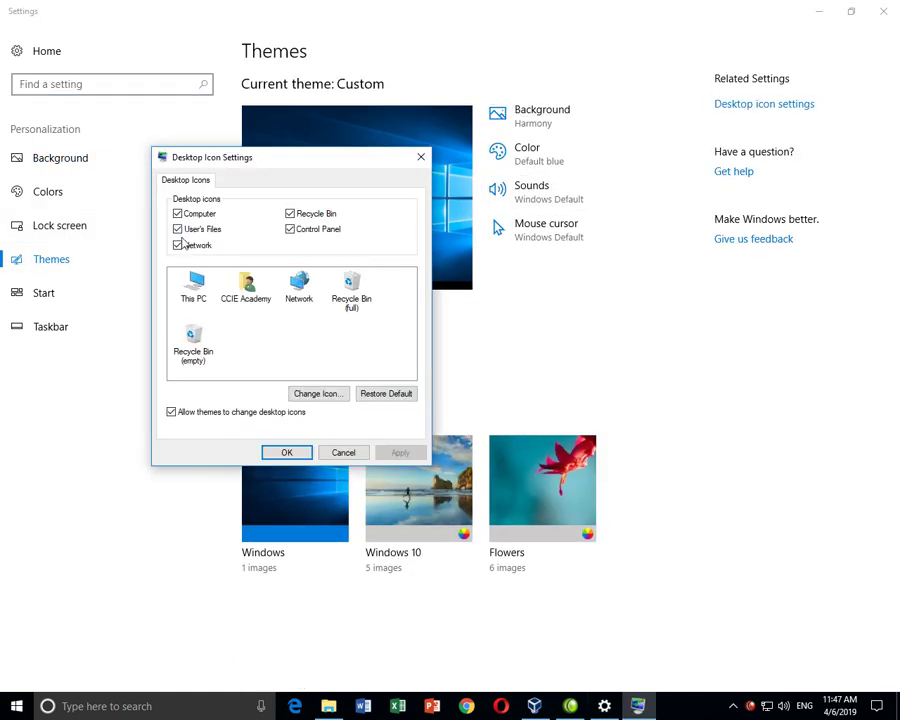
pyautogui.click(306, 234)
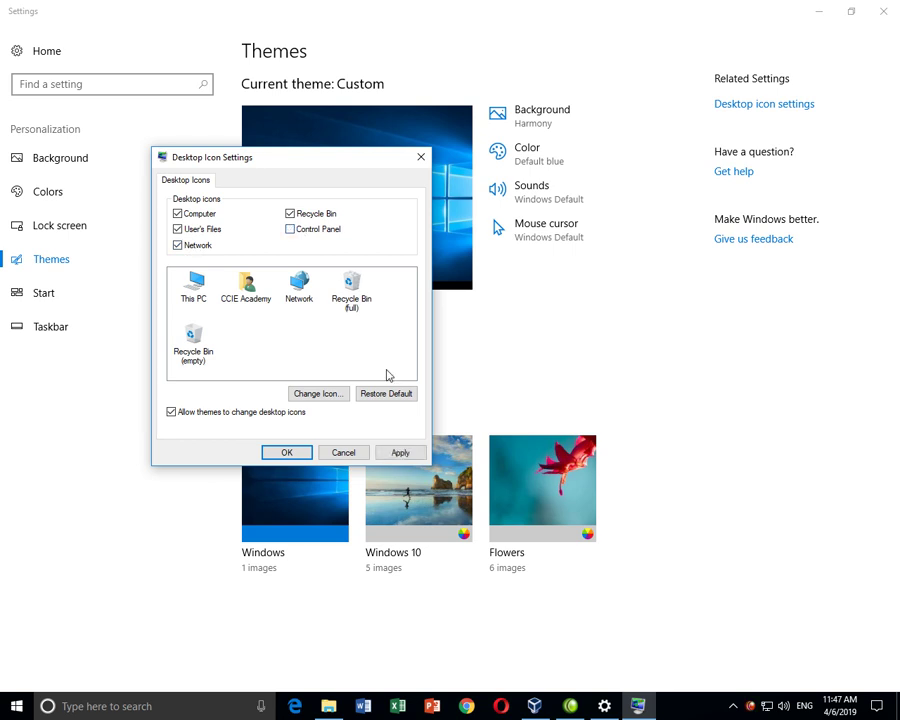
pyautogui.click(399, 453)
pyautogui.click(285, 452)
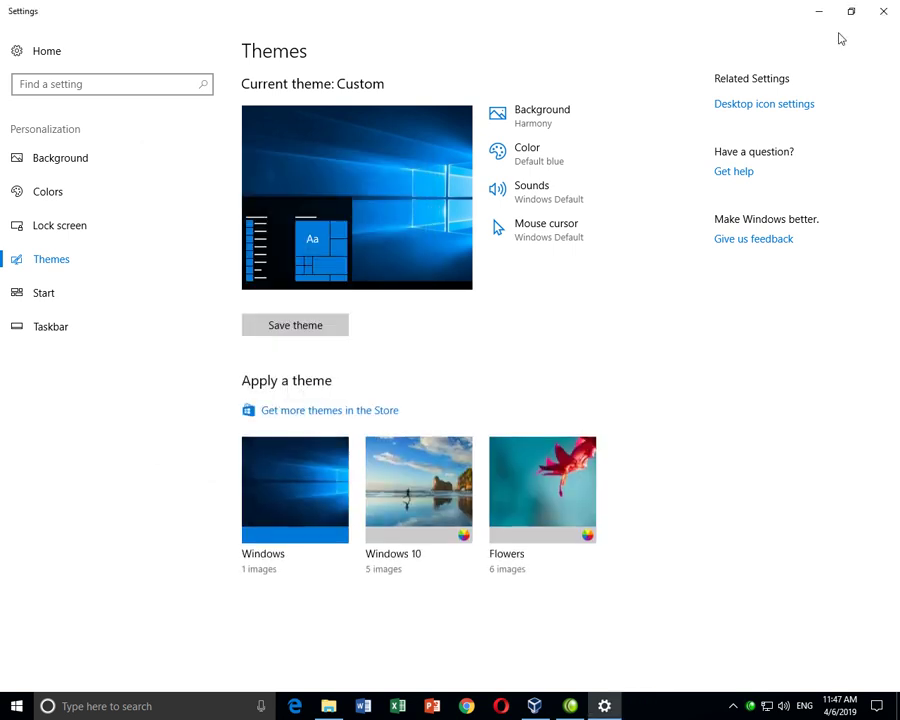
pyautogui.click(872, 9)
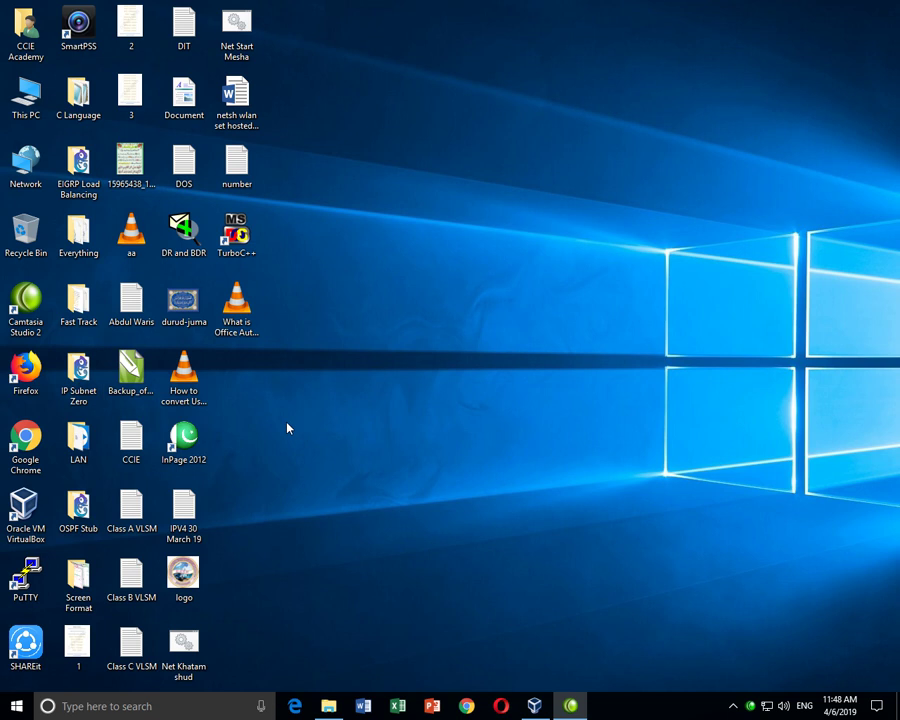
# Open Control Panel with a Start search for "control" and close it.
pyautogui.press('super')
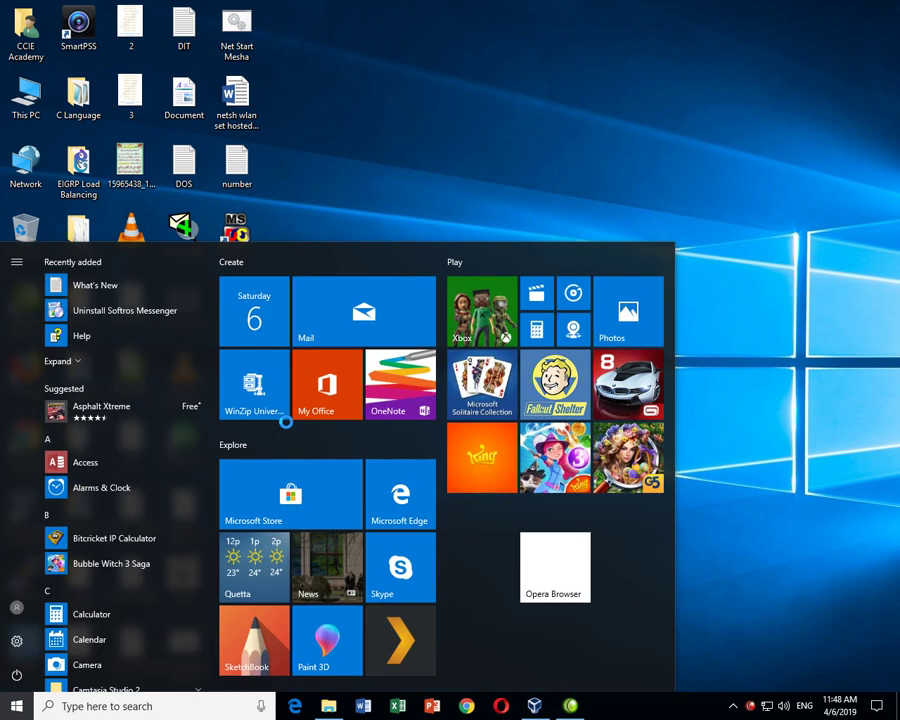
pyautogui.write('control')
pyautogui.press('Return')
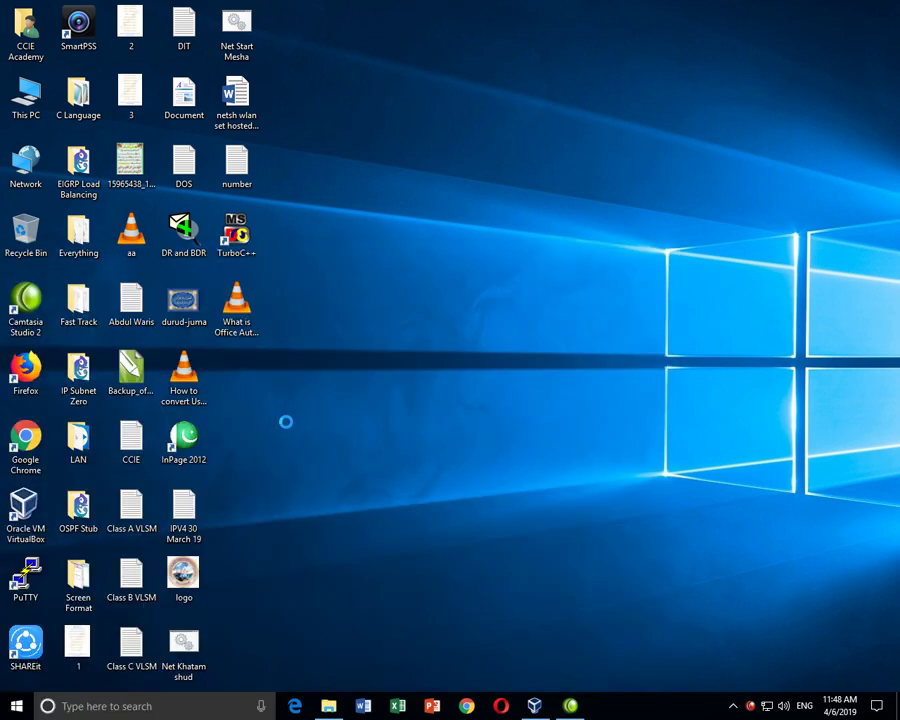
pyautogui.click(882, 7)
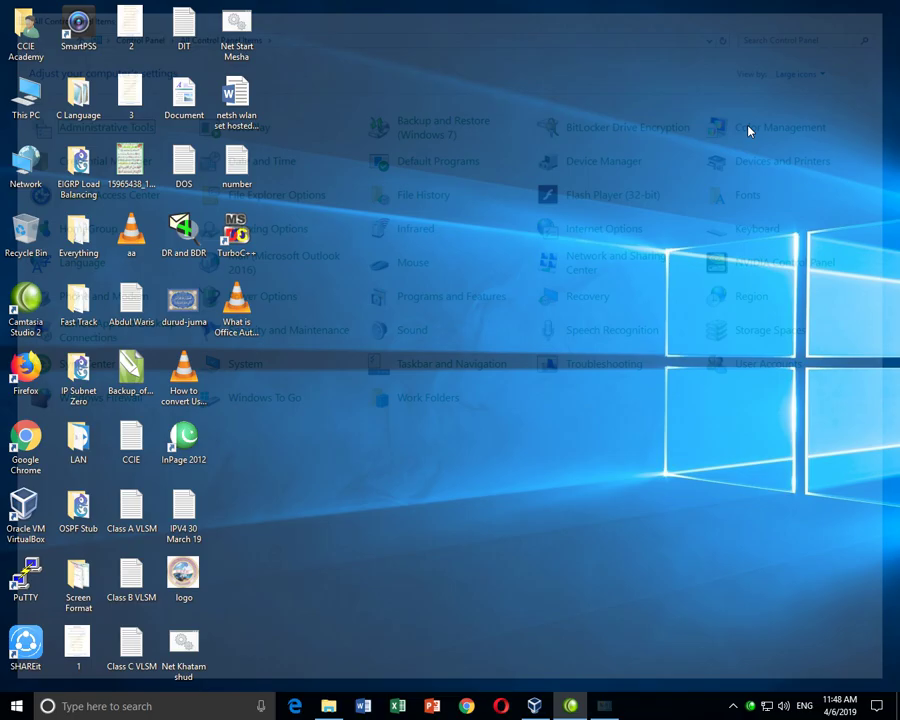
# Open Control Panel with the Run command "control" and go to Programs and Features.
pyautogui.press('super+r')
pyautogui.write('control')
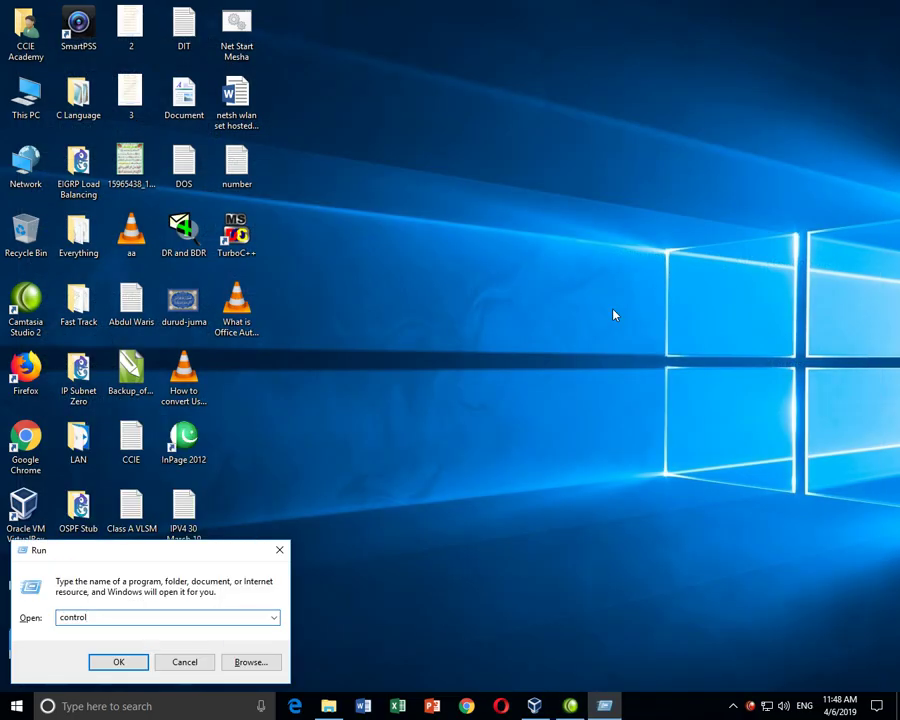
pyautogui.press('Return')
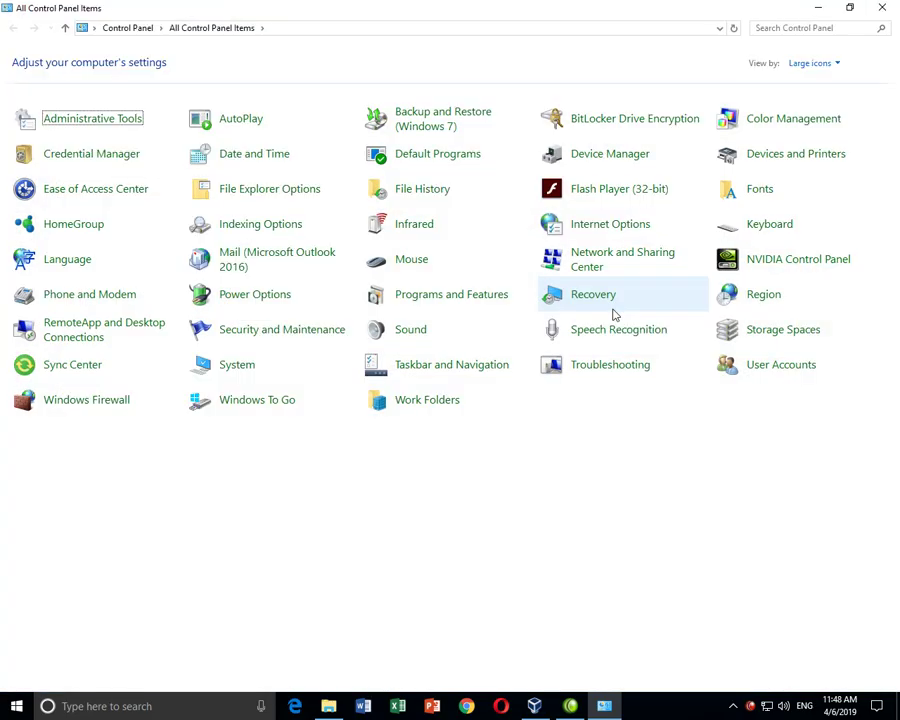
pyautogui.click(415, 298)
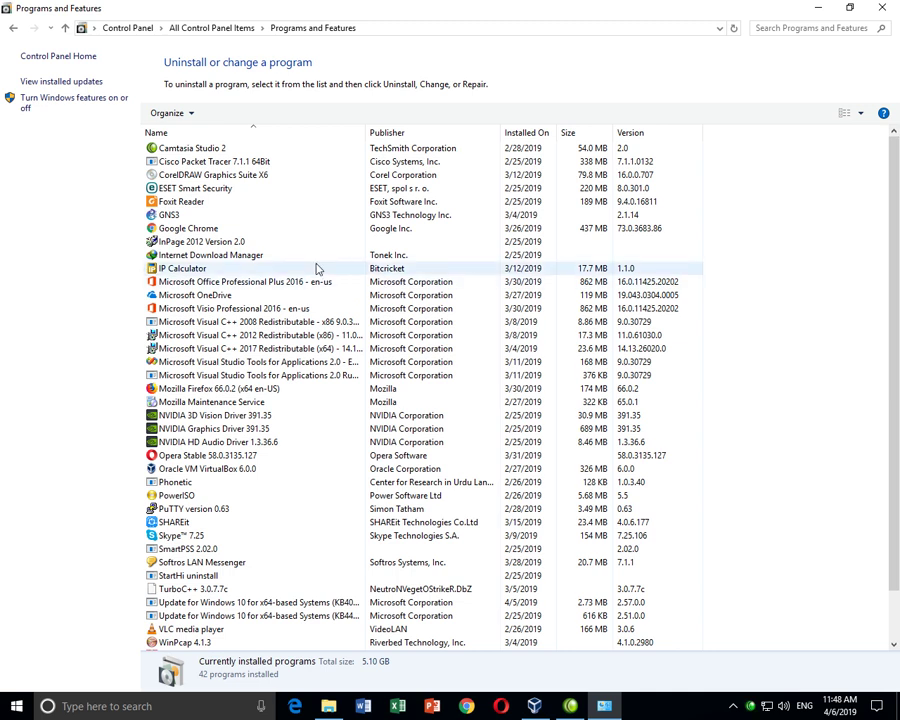
# Uninstall Microsoft Visio Professional 2016 - en-us, allowing Microsoft Excel to be closed, and dismiss the uninstaller.
pyautogui.click(239, 285)
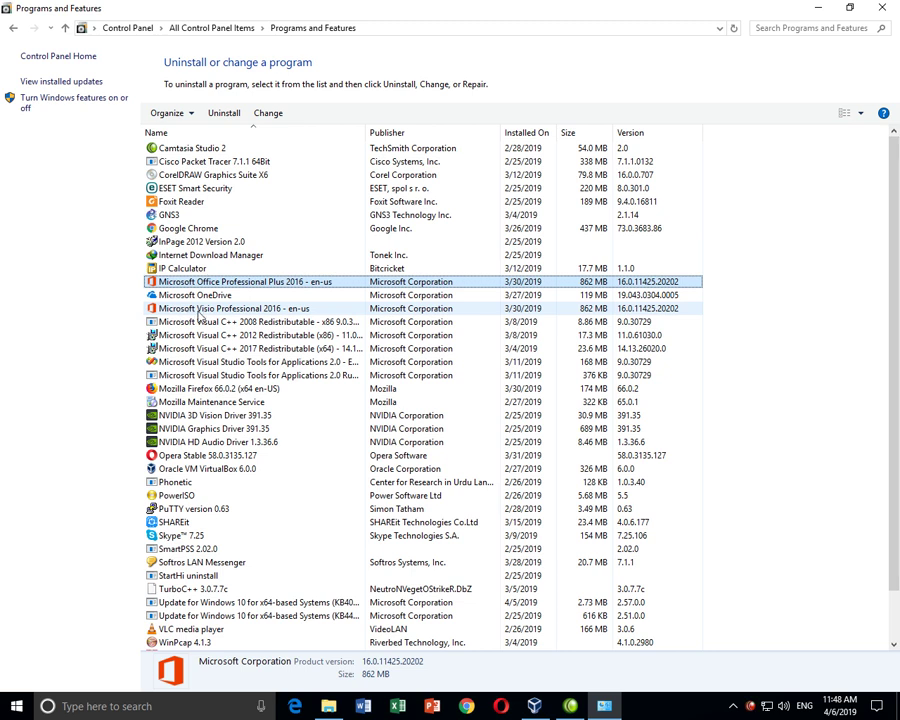
pyautogui.click(198, 310)
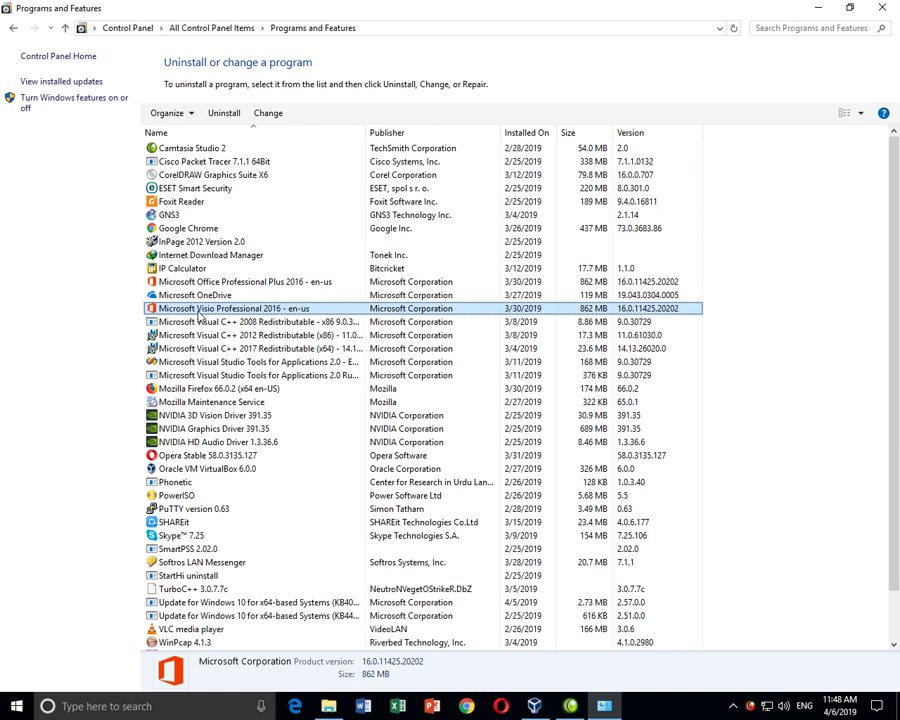
pyautogui.click(225, 114)
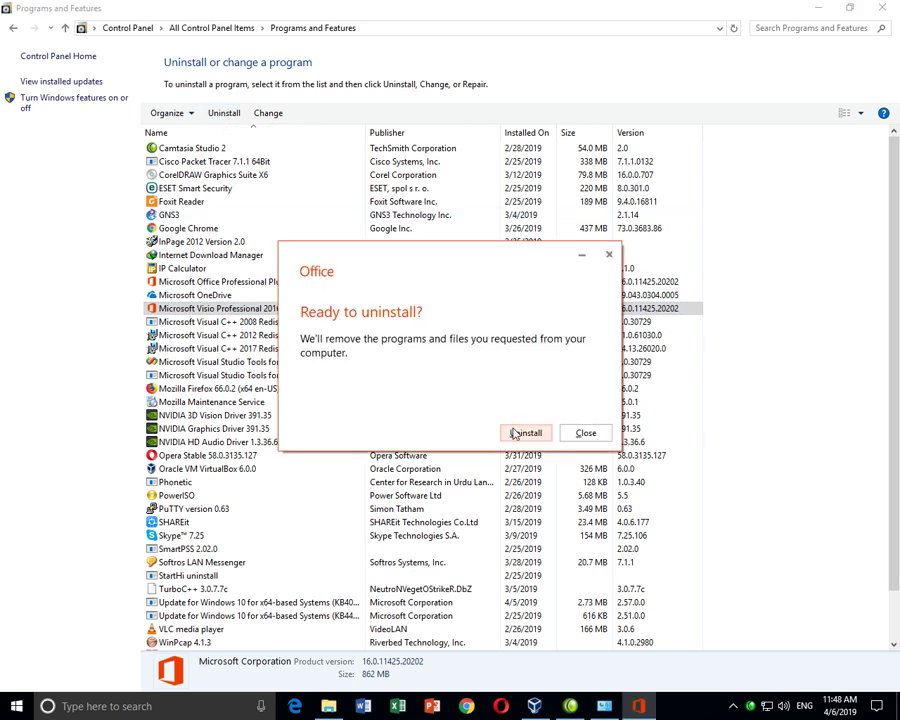
pyautogui.click(518, 431)
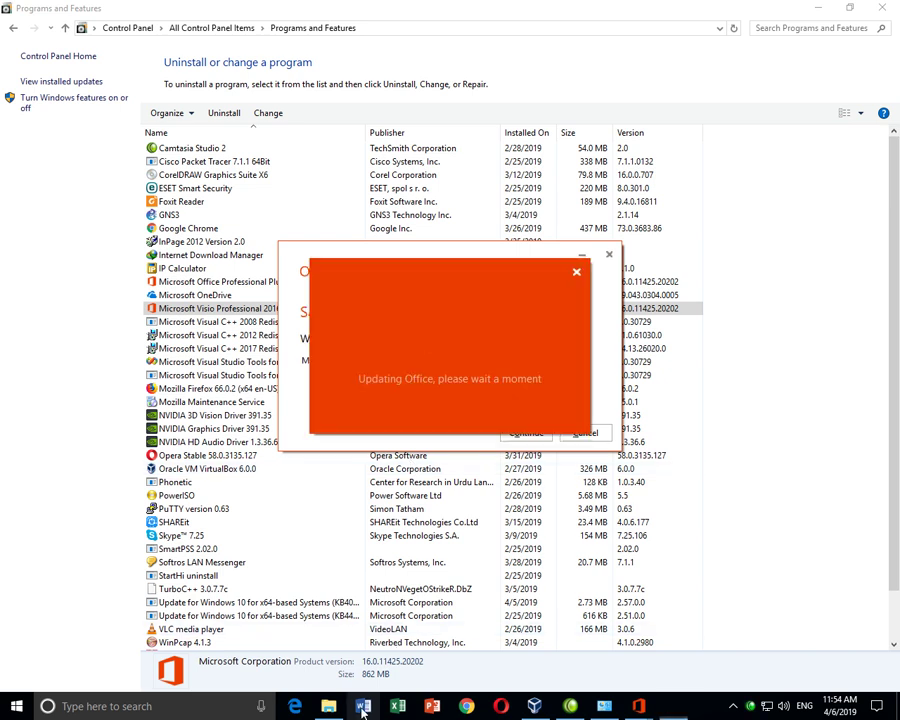
pyautogui.click(576, 275)
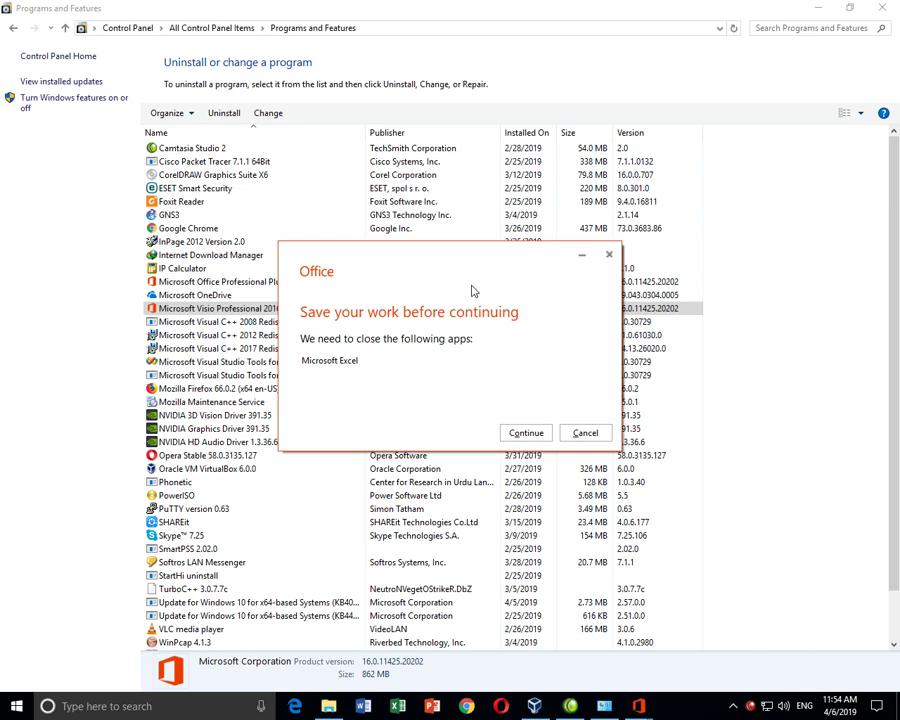
pyautogui.click(525, 434)
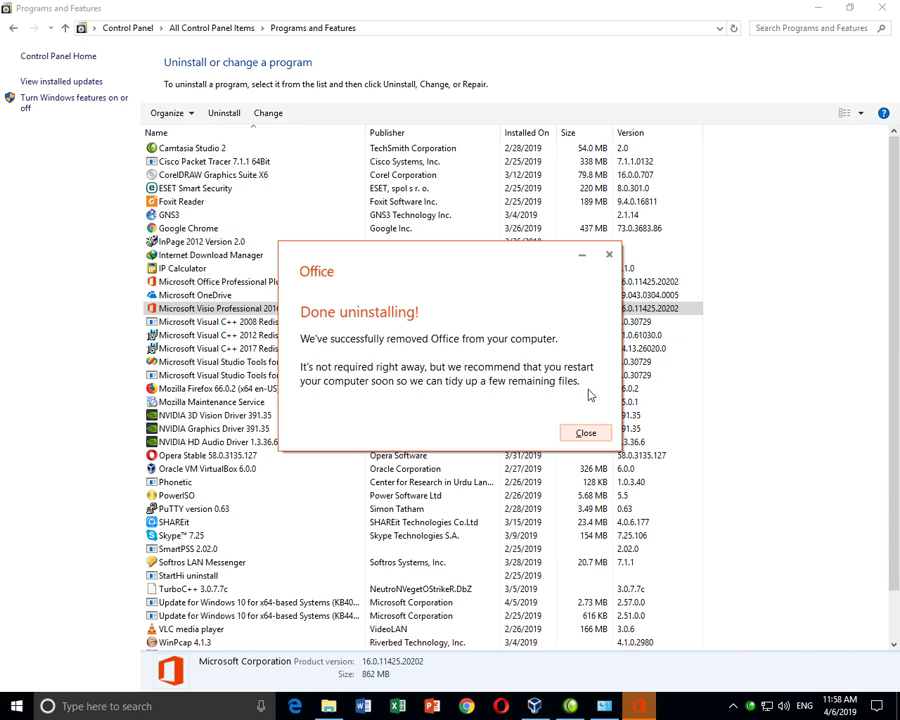
pyautogui.click(585, 433)
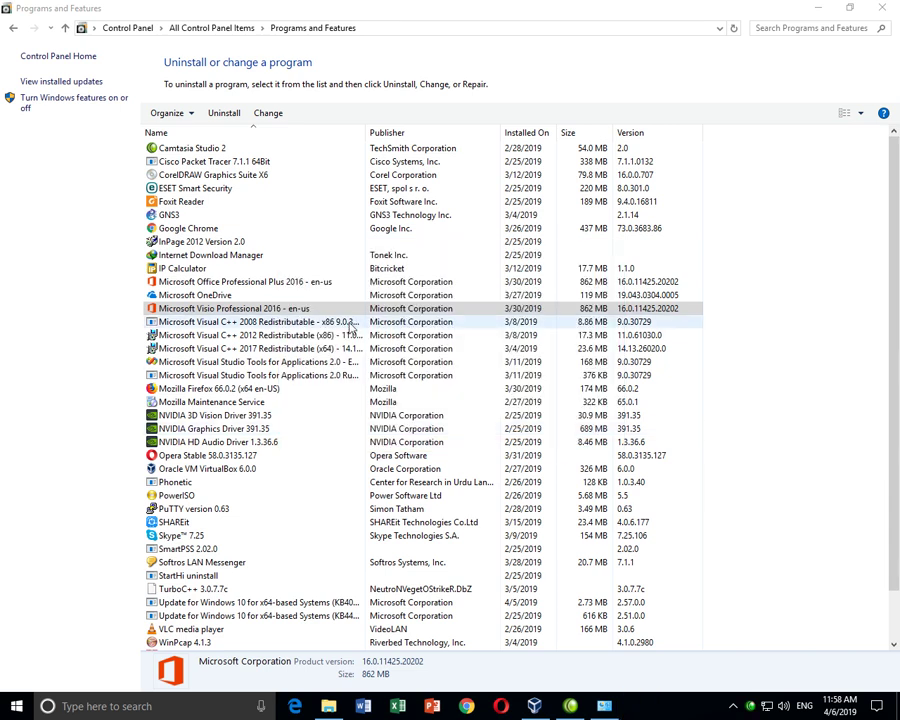
# Uninstall Microsoft Office Professional Plus 2016 - en-us and dismiss the uninstaller.
pyautogui.click(262, 284)
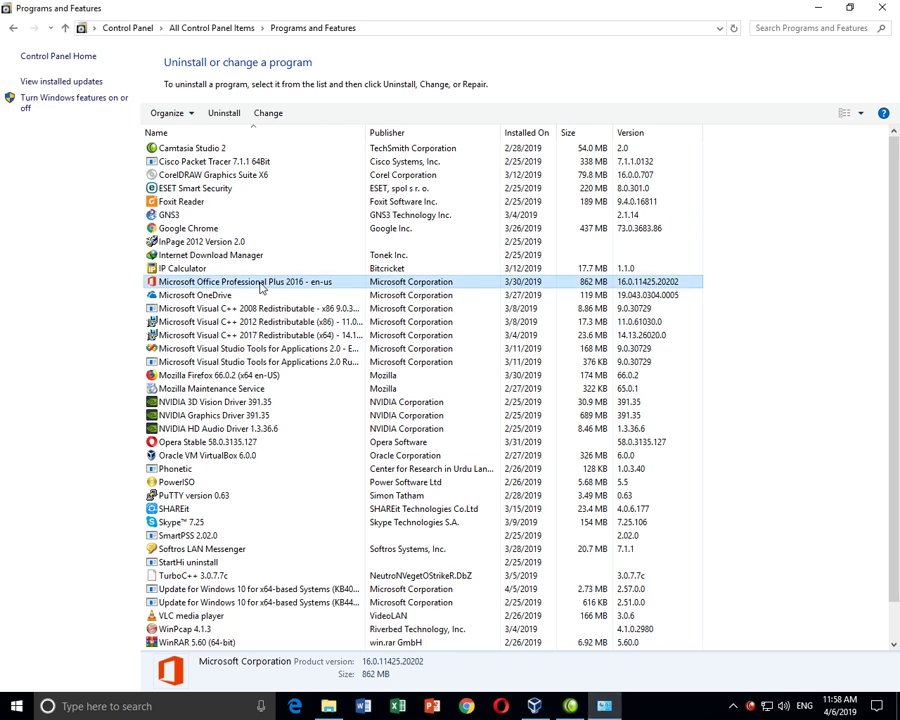
pyautogui.click(224, 116)
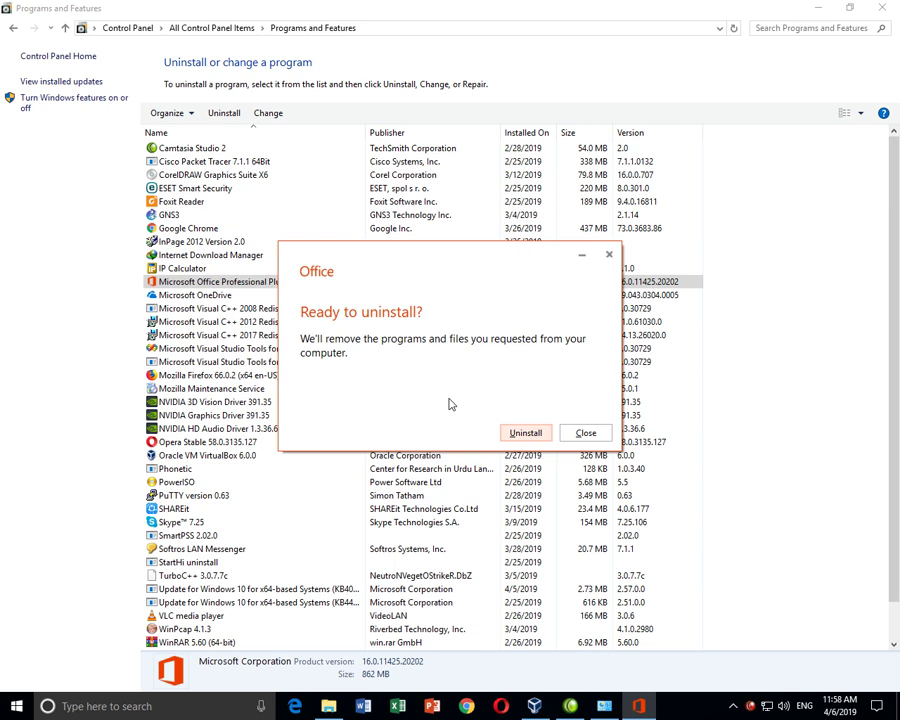
pyautogui.click(524, 433)
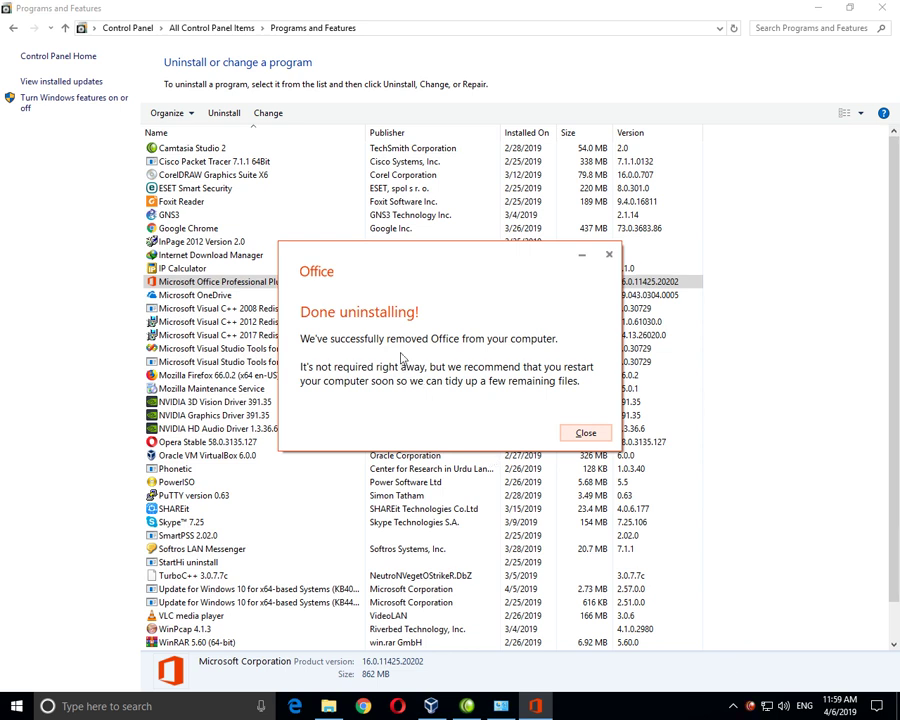
pyautogui.click(586, 433)
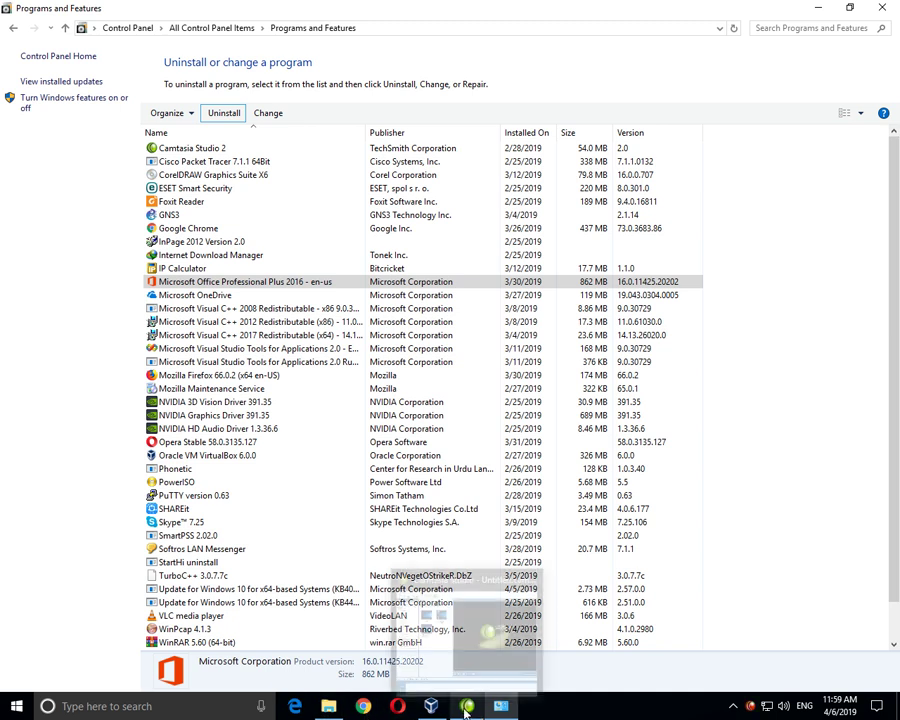
# Close Programs and Features and refresh the desktop.
pyautogui.moveTo(330, 706)
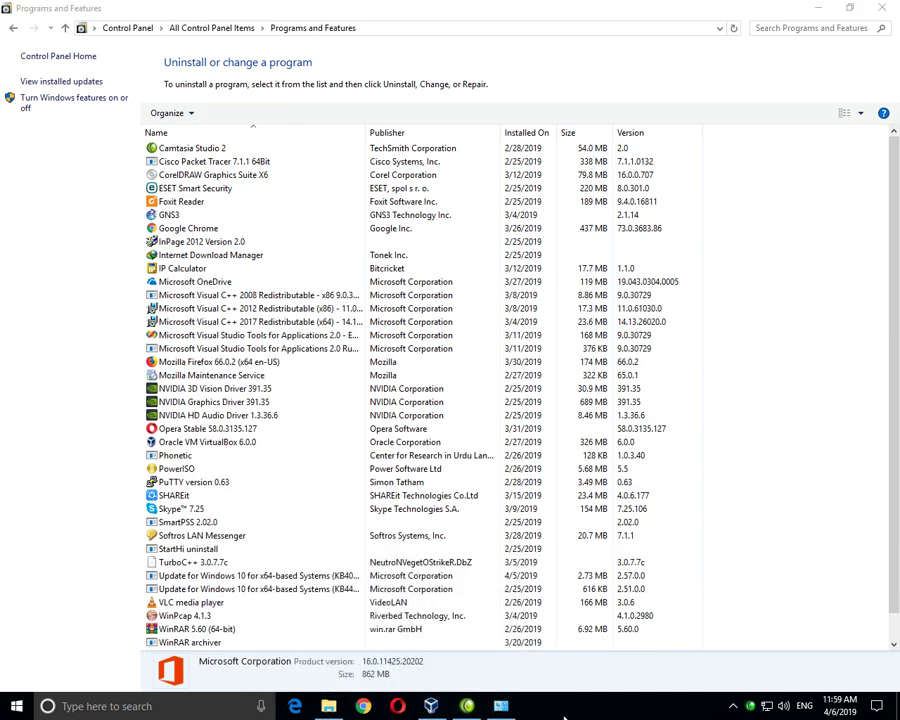
pyautogui.click(879, 11)
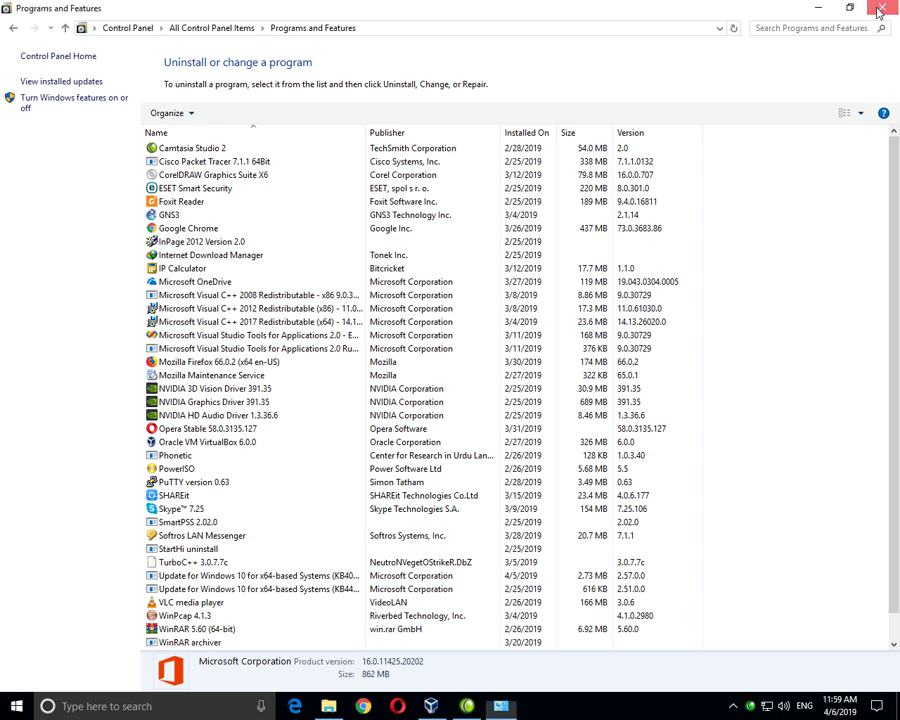
pyautogui.rightClick(442, 259)
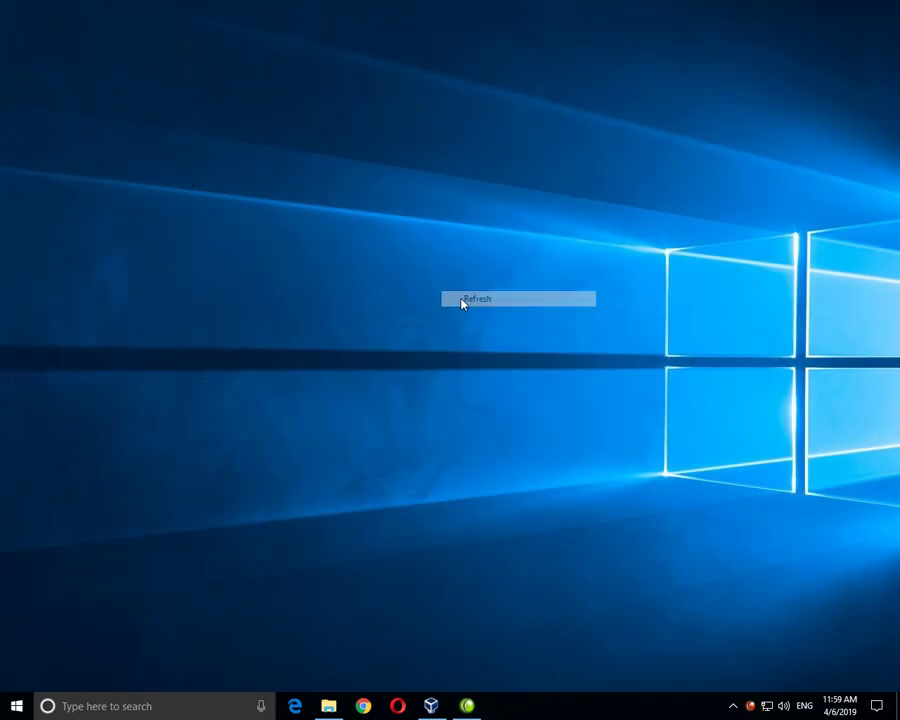